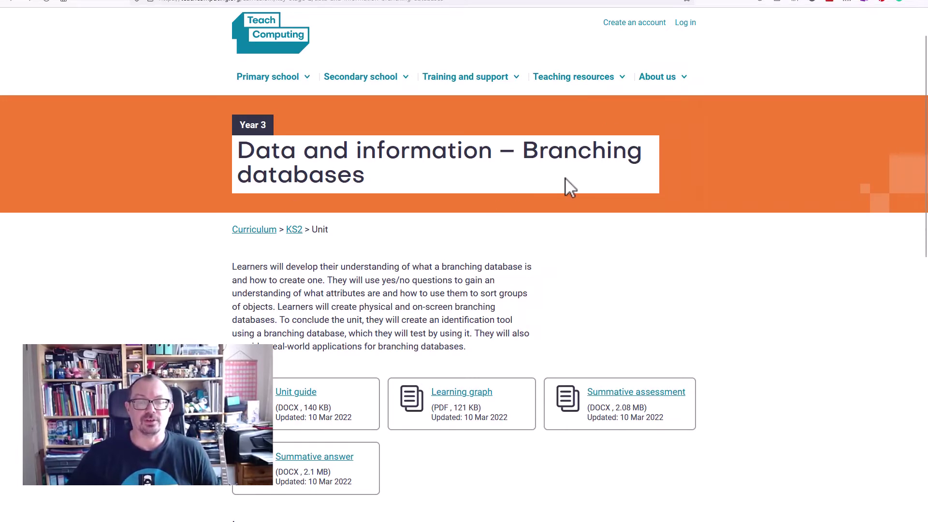
Step: Pick the beach scene template as the background for the branching tree
scroll(775, 254, down, 7)
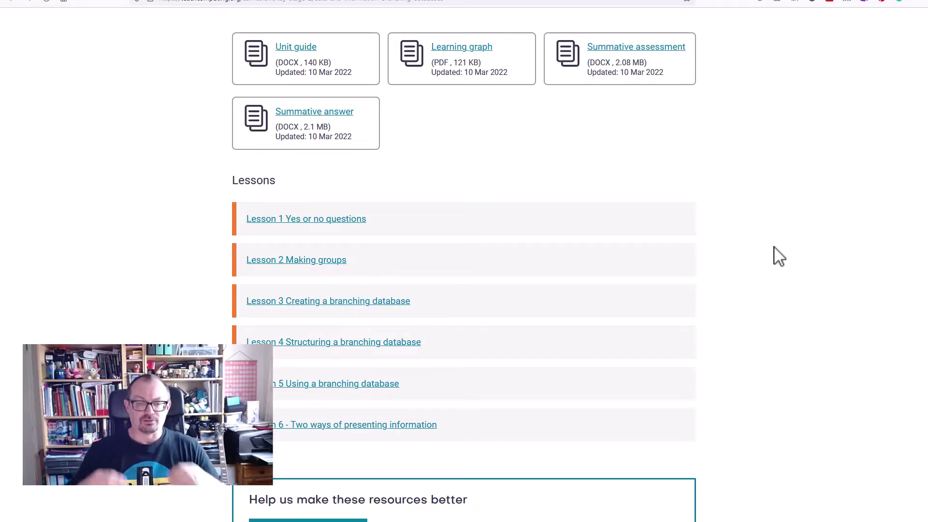
scroll(779, 256, up, 7)
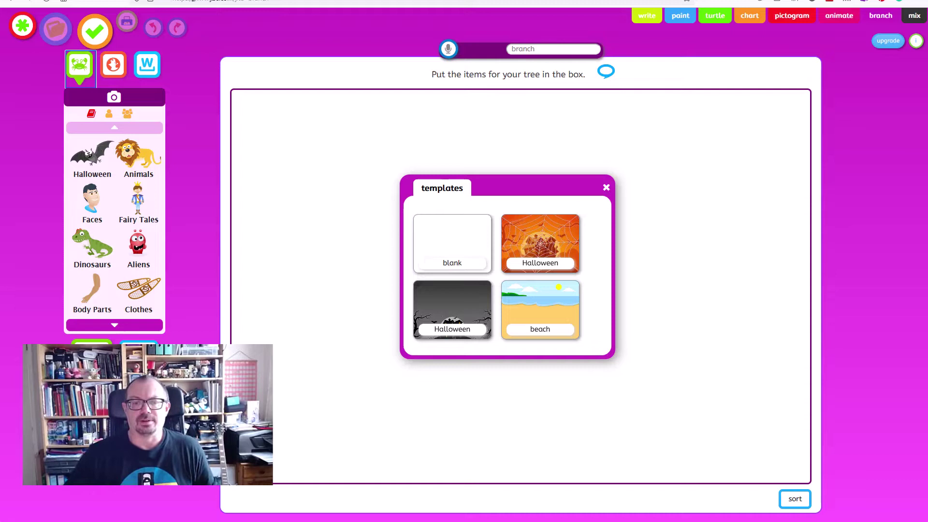
click(534, 309)
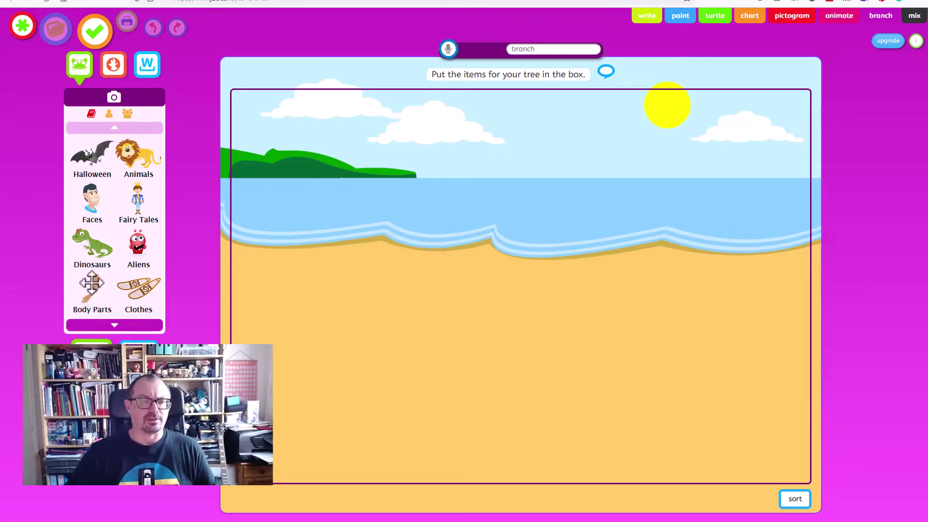
Step: From the Animals pictures, add the lion, green bird, chameleon, frog and swordfish to the item box
click(135, 155)
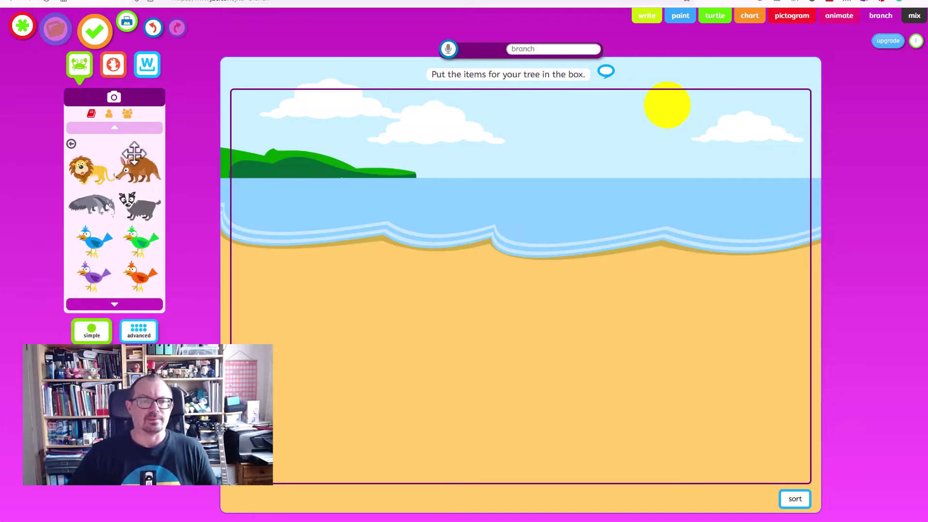
click(81, 169)
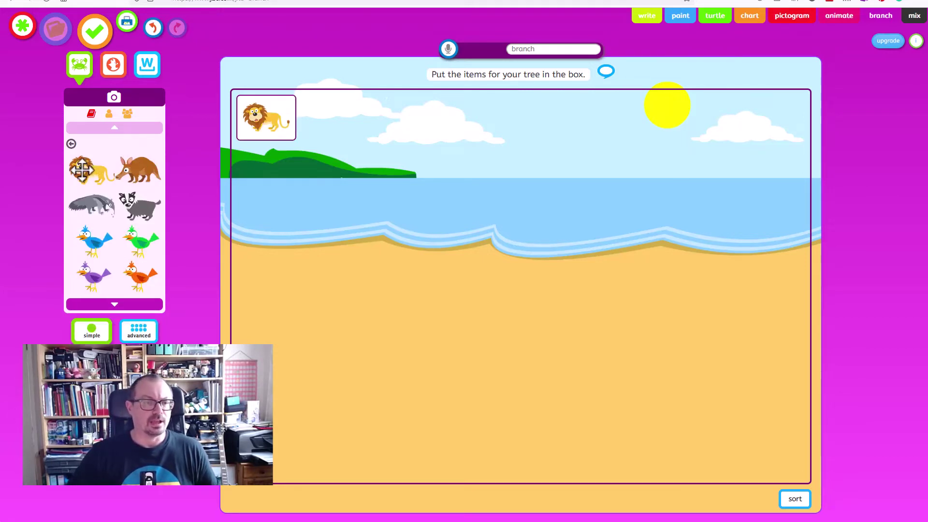
click(139, 242)
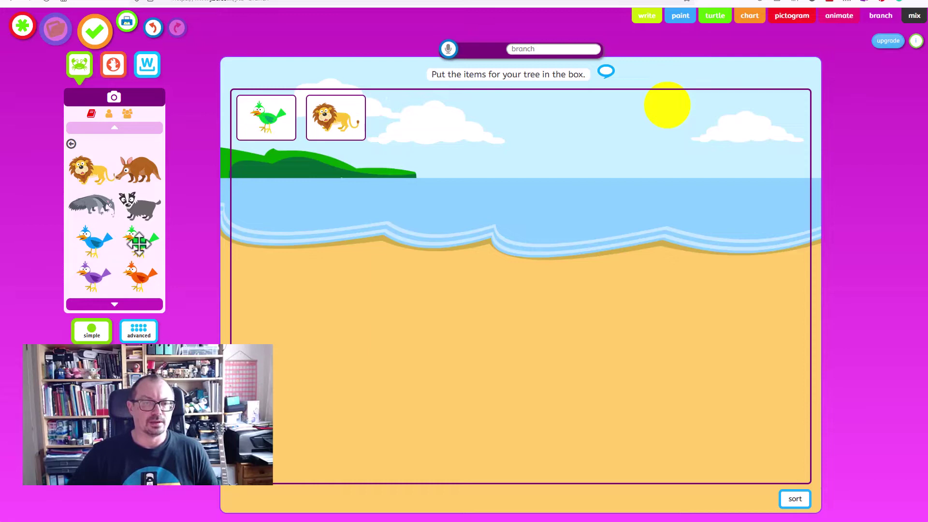
click(115, 305)
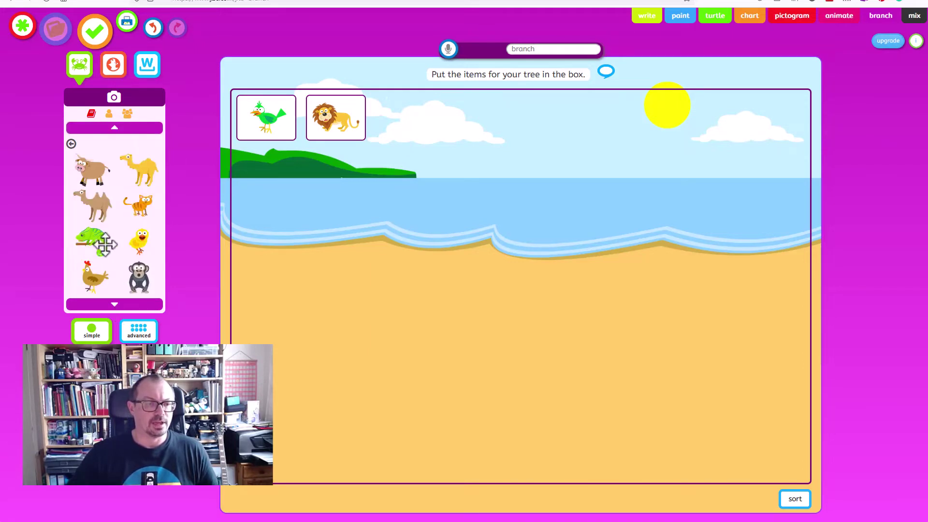
click(92, 242)
click(115, 304)
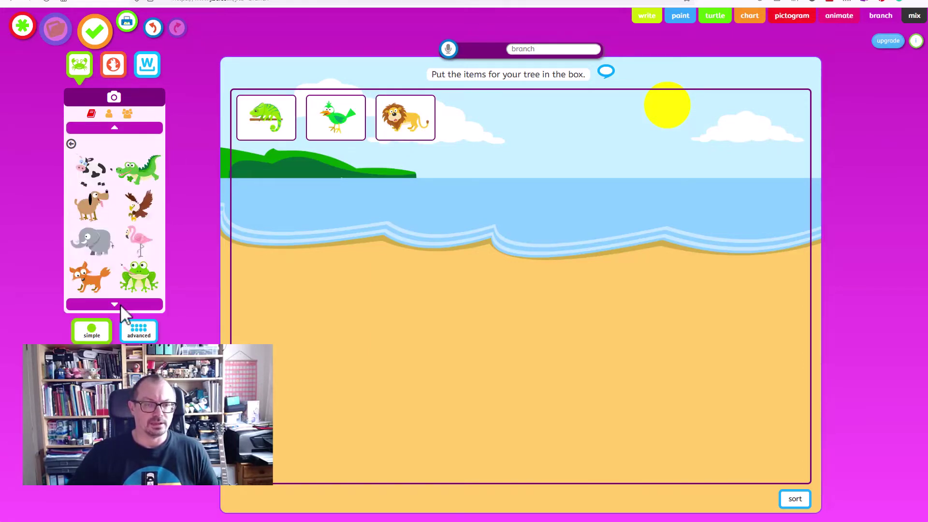
click(139, 277)
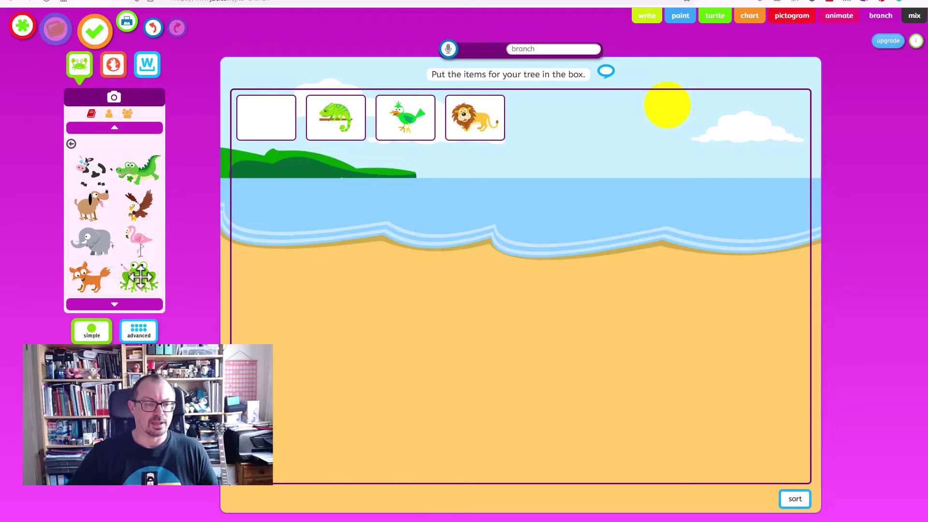
click(116, 304)
click(115, 304)
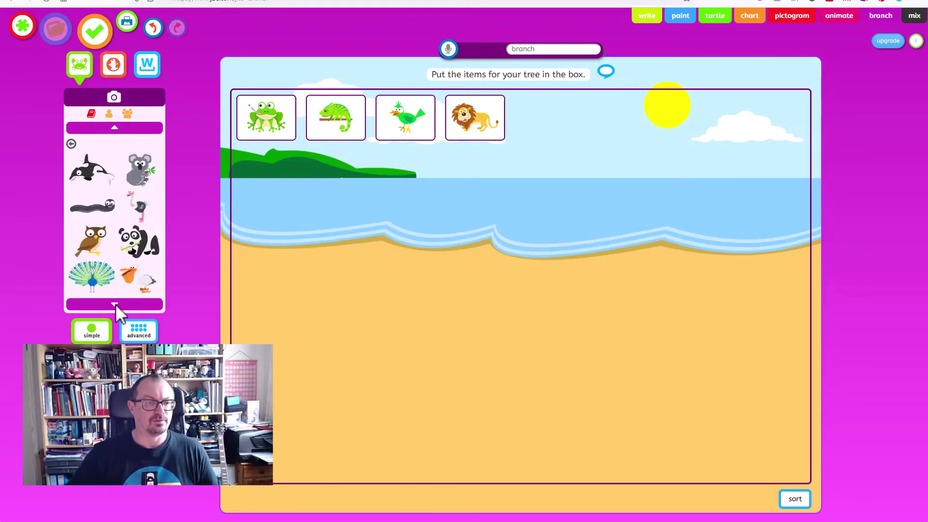
click(115, 304)
click(115, 304)
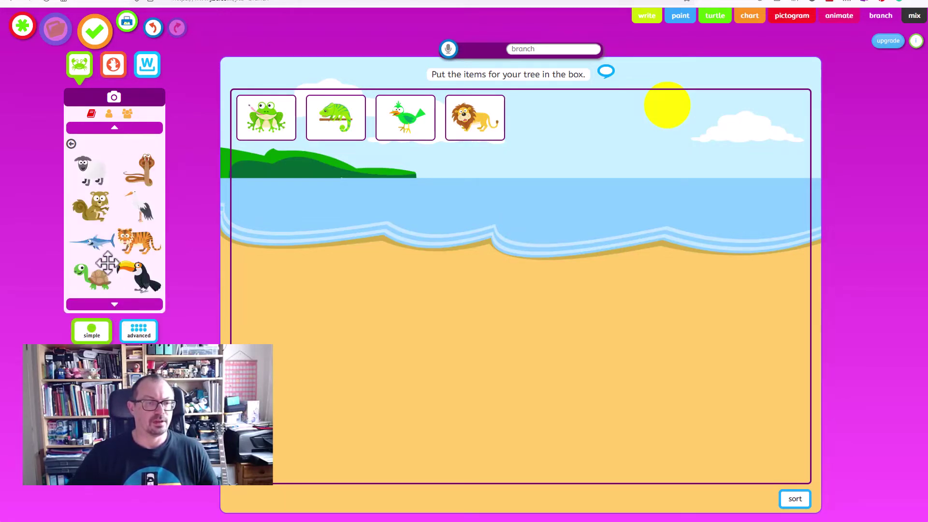
click(100, 247)
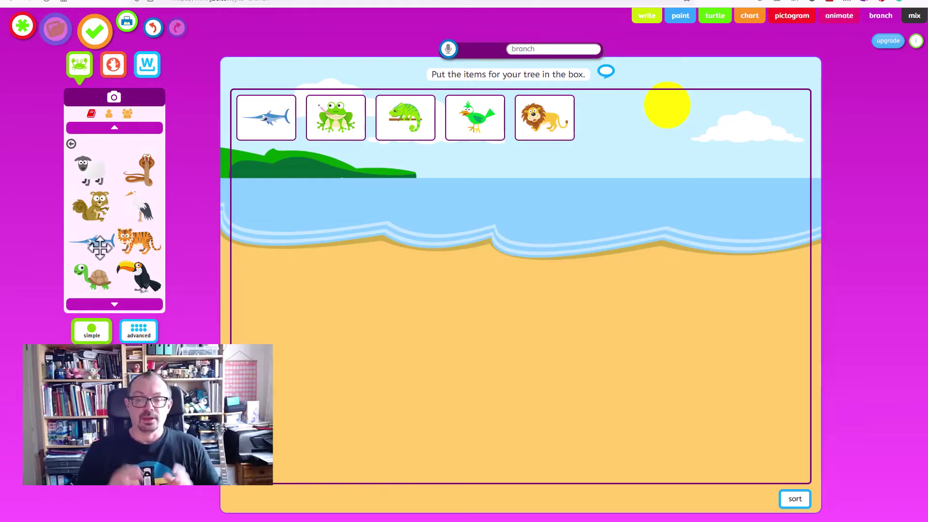
Step: Start sorting and enter the first question 'Can it breathe underwater?'
click(792, 501)
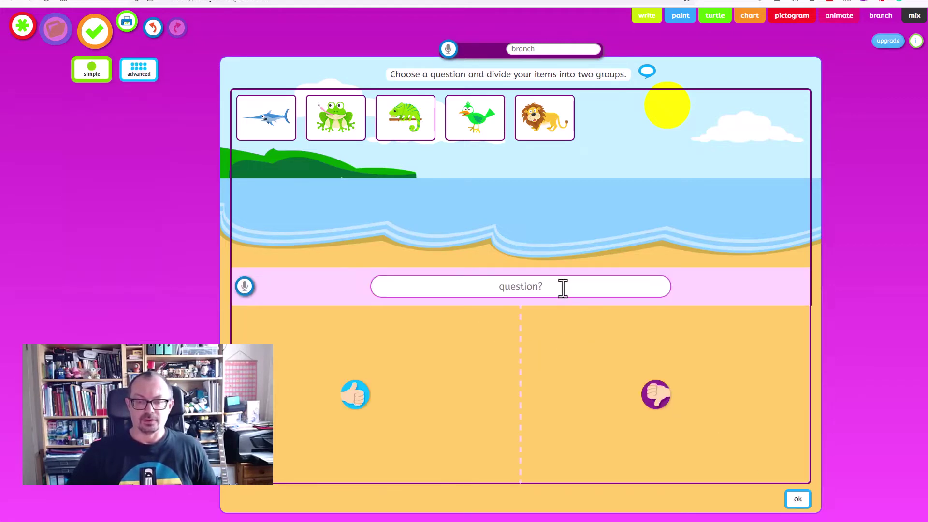
click(513, 287)
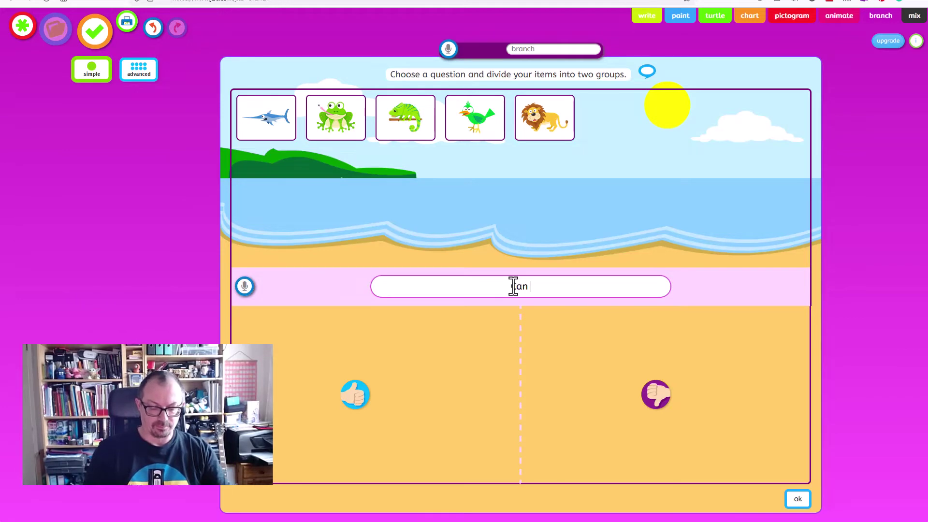
text(Can it breath u)
key(BackSpace)
key(BackSpace)
text(e)
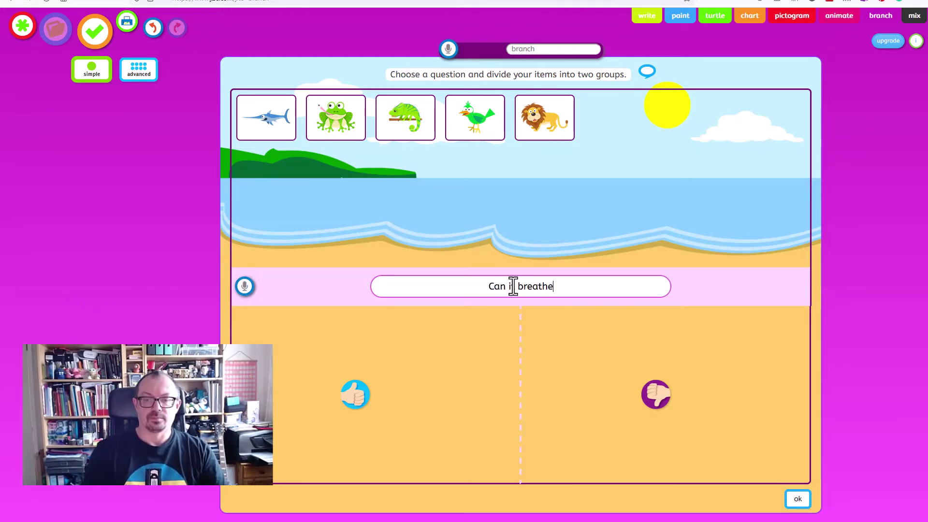
text( underwater)
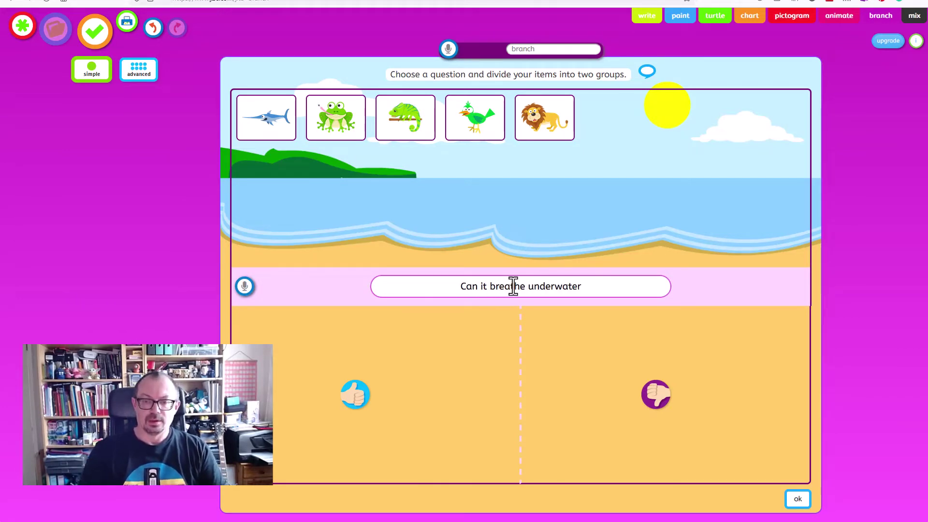
text(?)
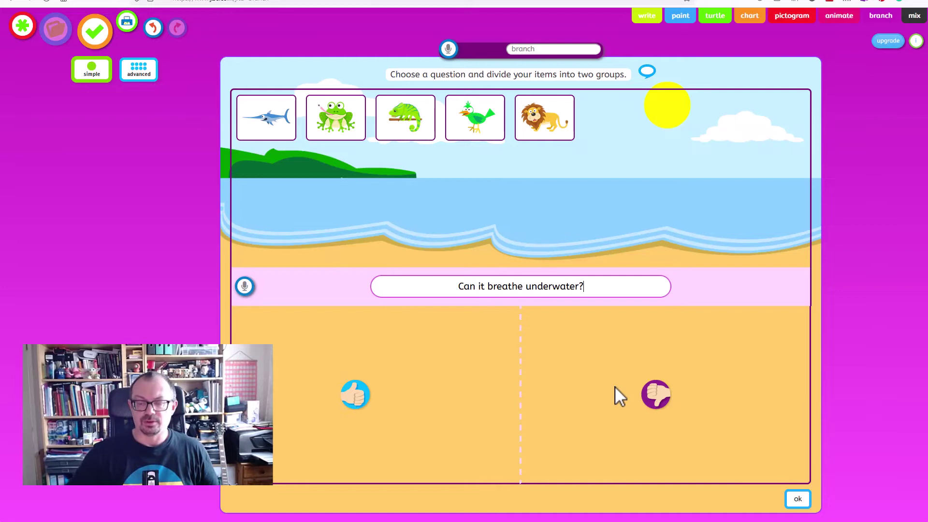
Step: Sort the swordfish under yes and the frog, bird, lion and chameleon under no, then confirm
drag(268, 126, 311, 369)
drag(266, 118, 561, 338)
drag(334, 118, 578, 324)
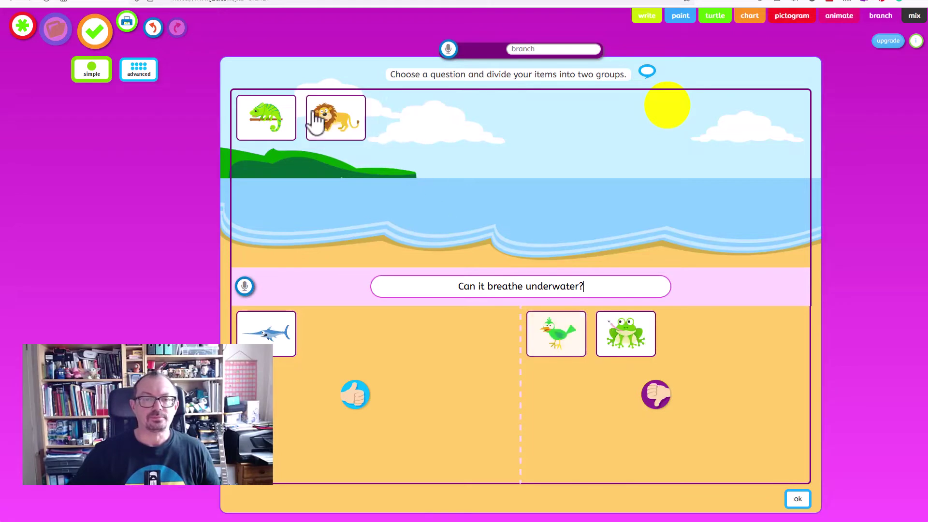
drag(315, 118, 701, 338)
drag(287, 132, 577, 357)
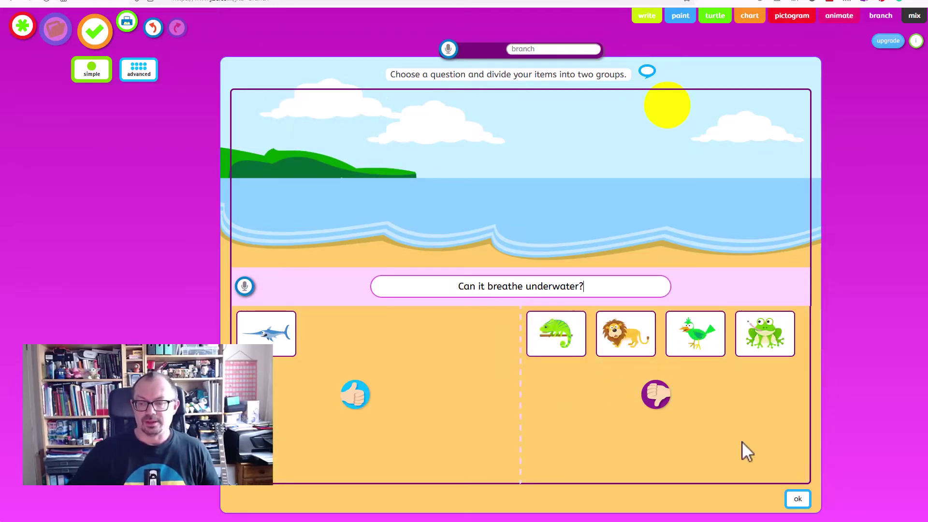
click(798, 499)
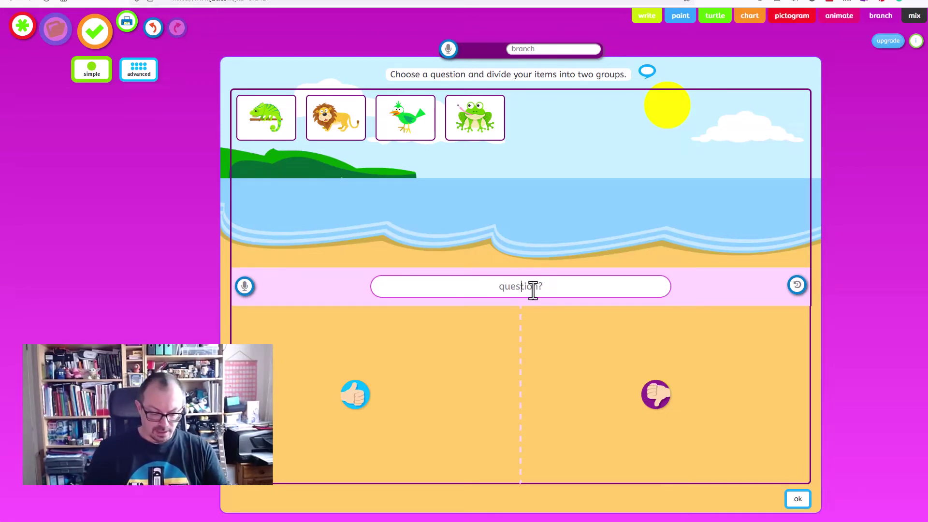
Step: Ask 'Does it lay eggs?' with the lion under no and chameleon, bird, frog under yes
text(lay eggs?)
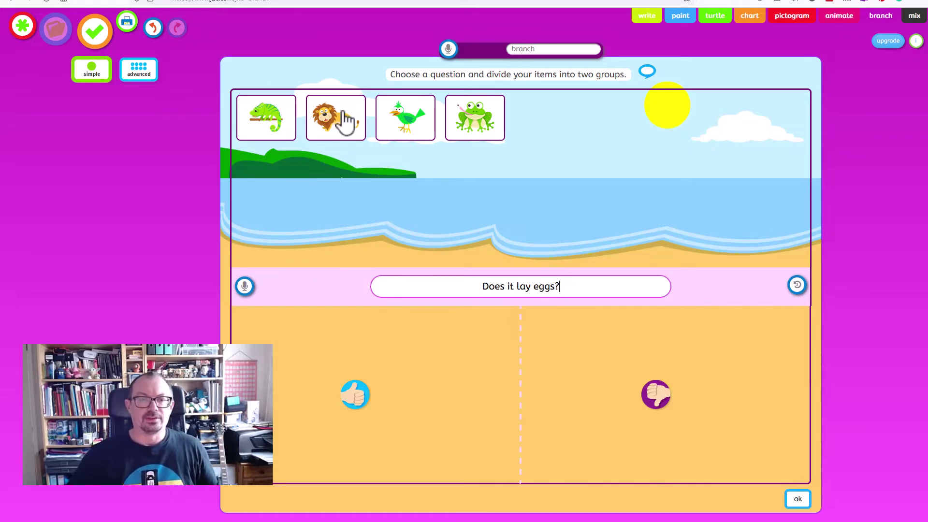
drag(344, 120, 631, 406)
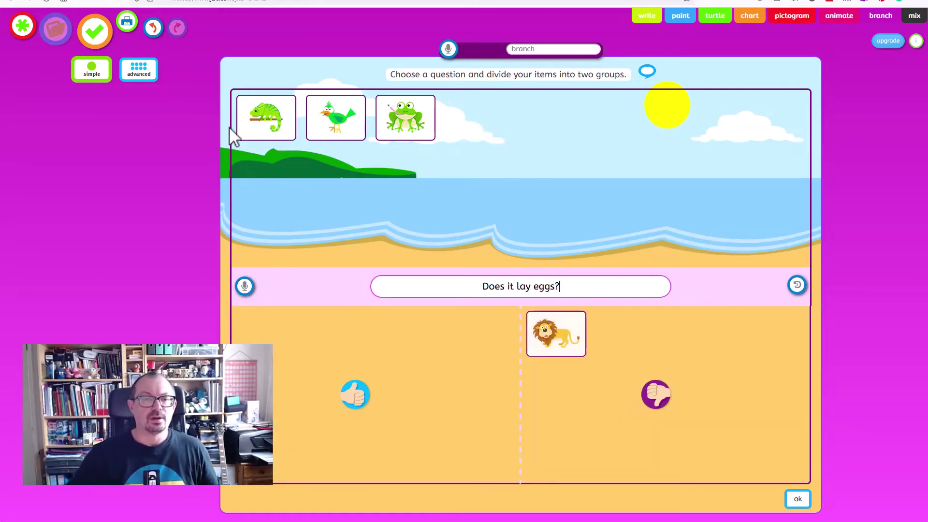
drag(267, 118, 300, 387)
drag(267, 118, 317, 300)
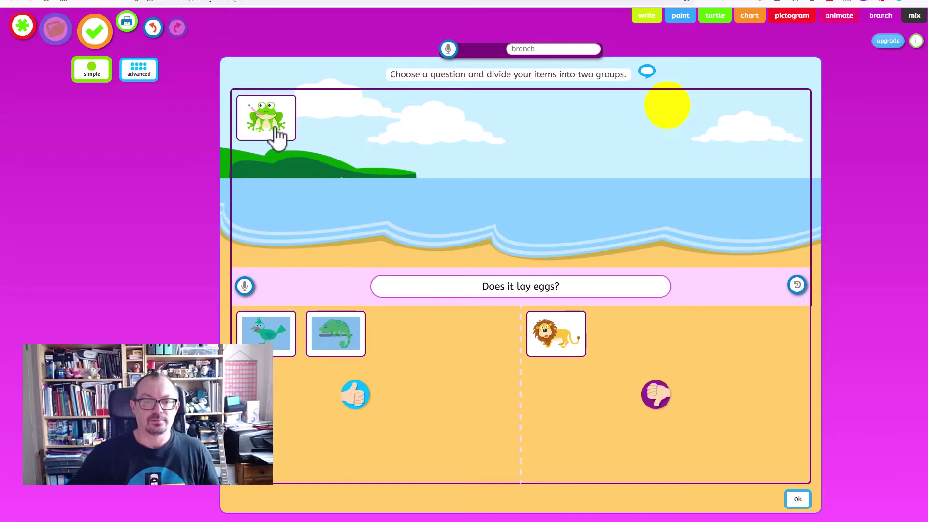
drag(276, 137, 425, 346)
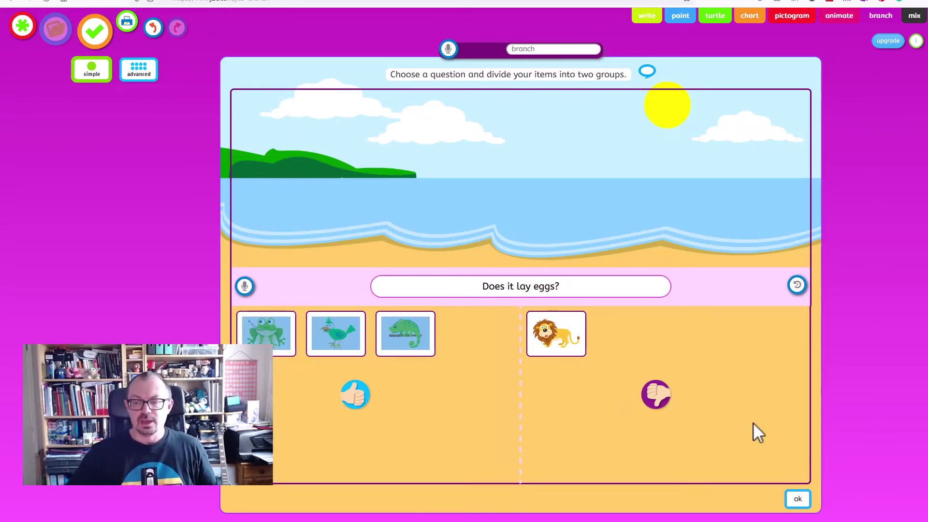
click(798, 500)
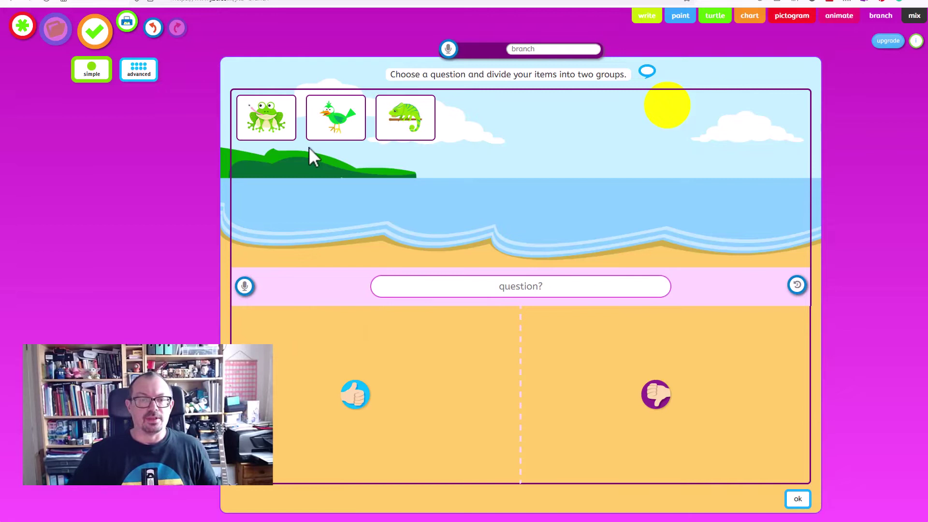
Step: Ask 'Does it have wings?' with the bird under yes and frog and chameleon under no
click(521, 291)
text(Does it haver w)
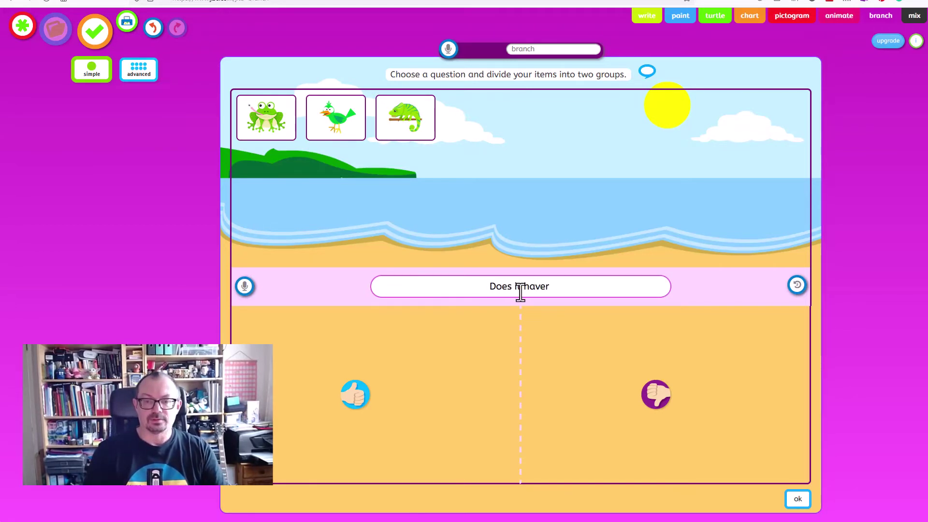
key(BackSpace)
key(BackSpace)
key(BackSpace)
text(wings?)
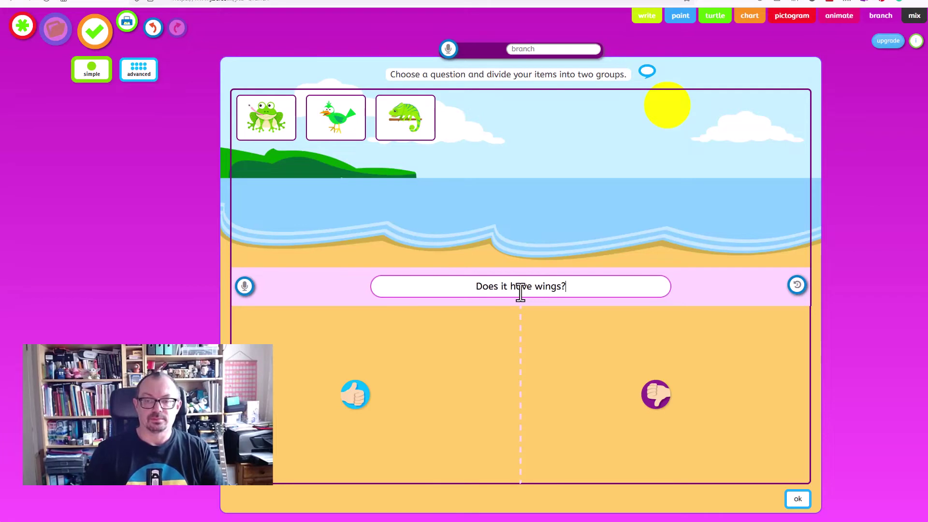
drag(336, 118, 342, 387)
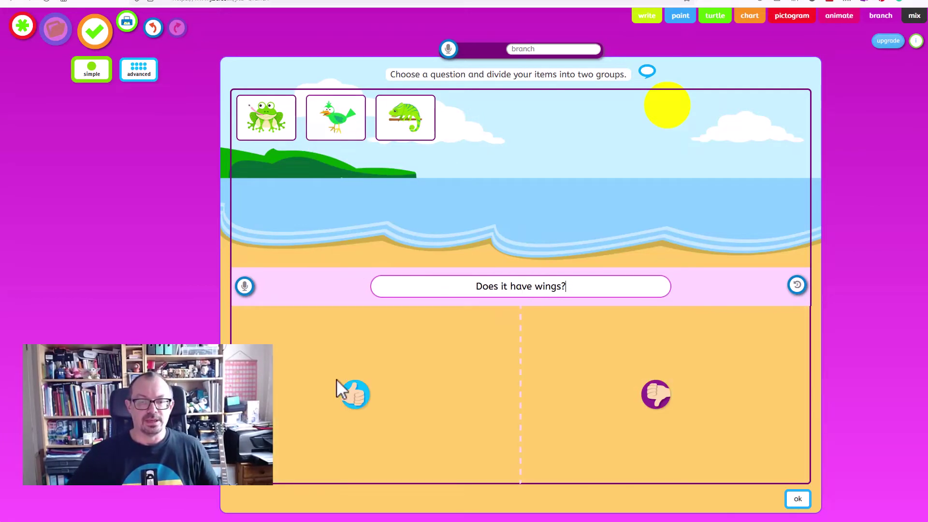
drag(284, 124, 585, 408)
drag(263, 118, 632, 348)
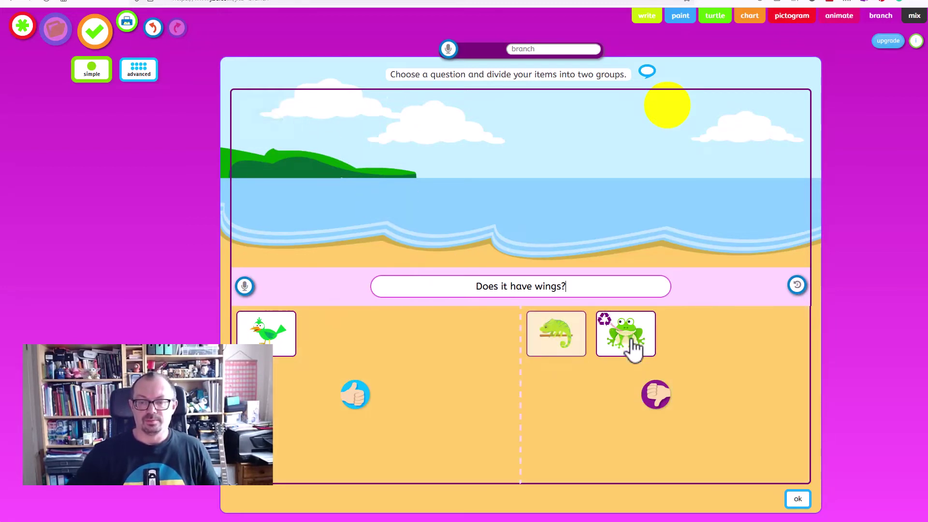
Step: Confirm the wings split and enter the question 'Does it have dry scaly skin?'
click(798, 502)
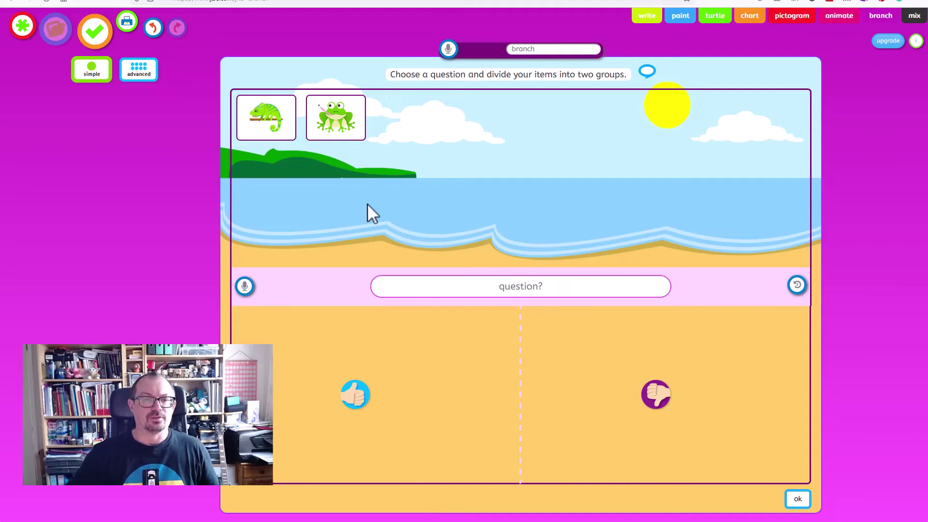
click(511, 282)
text(Does it have fd)
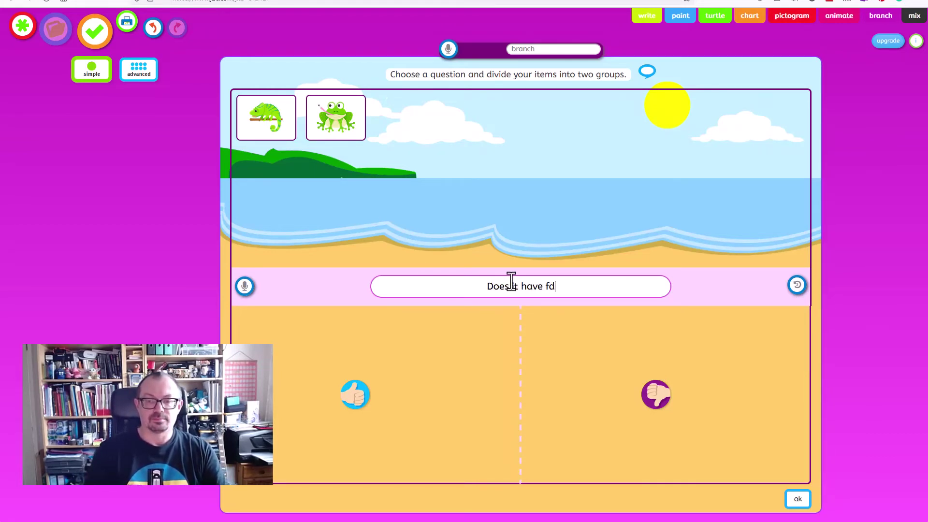
key(BackSpace)
text(dry )
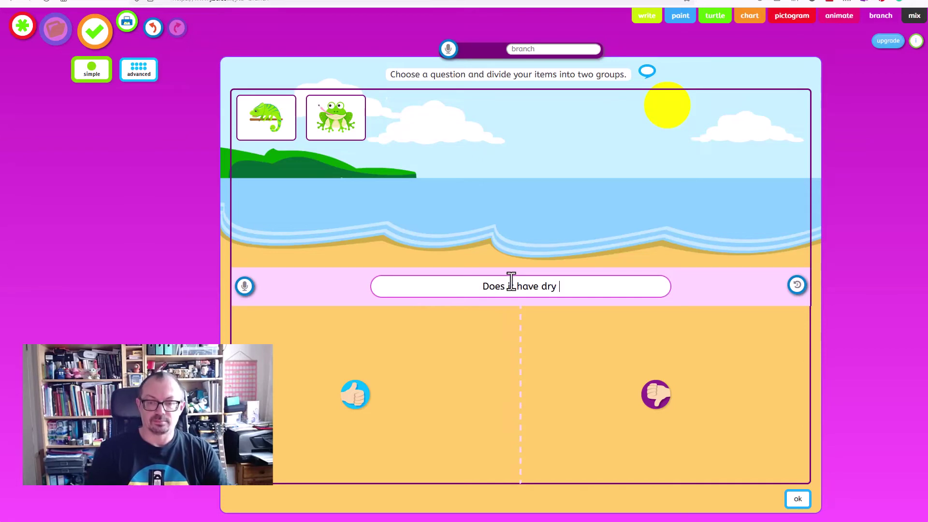
text(scaly skin?)
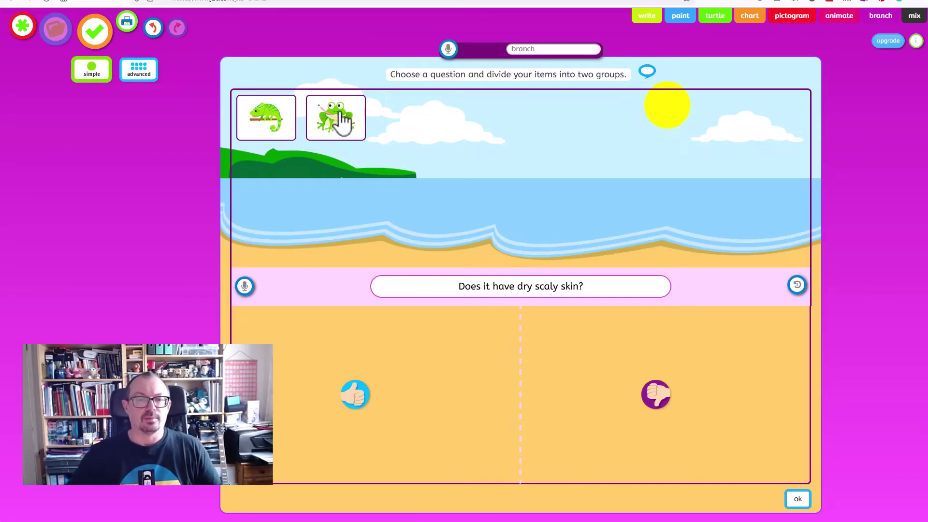
Step: Put the frog under no and the chameleon under yes, then finish the tree
drag(338, 121, 623, 366)
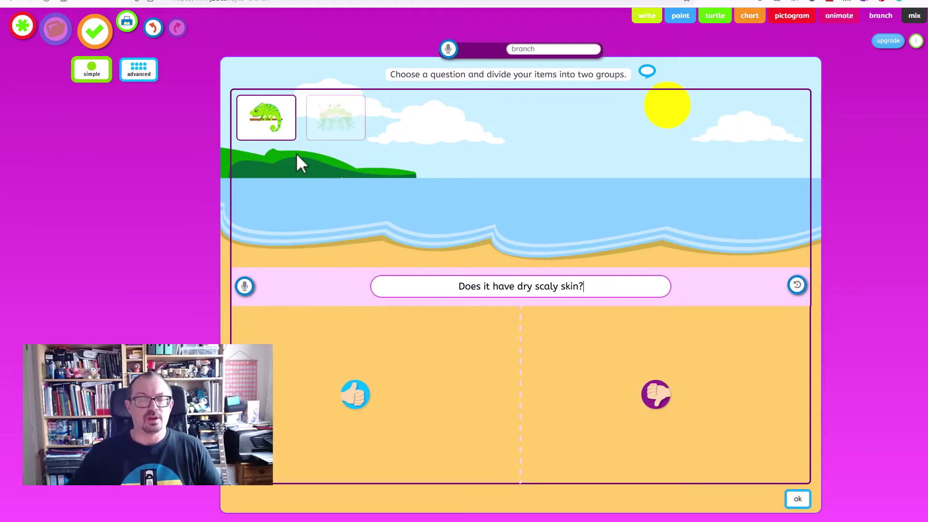
drag(263, 118, 321, 355)
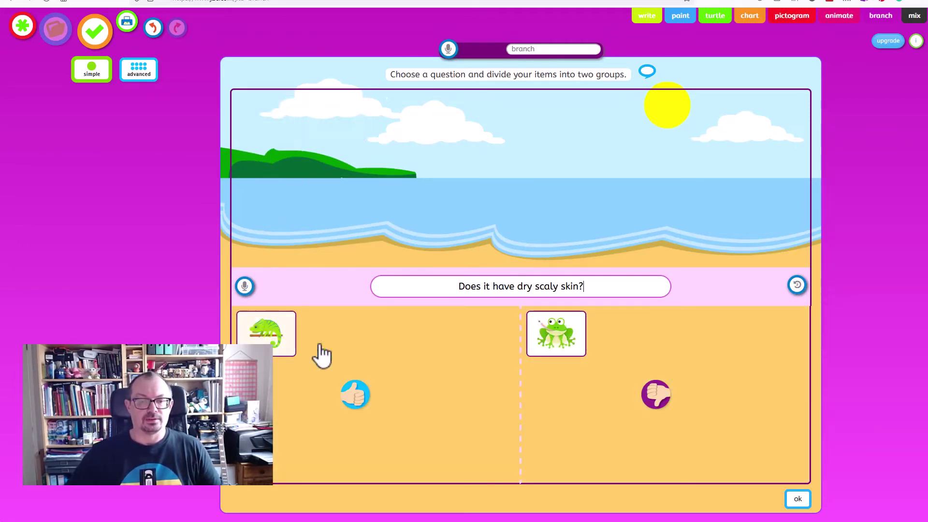
click(798, 498)
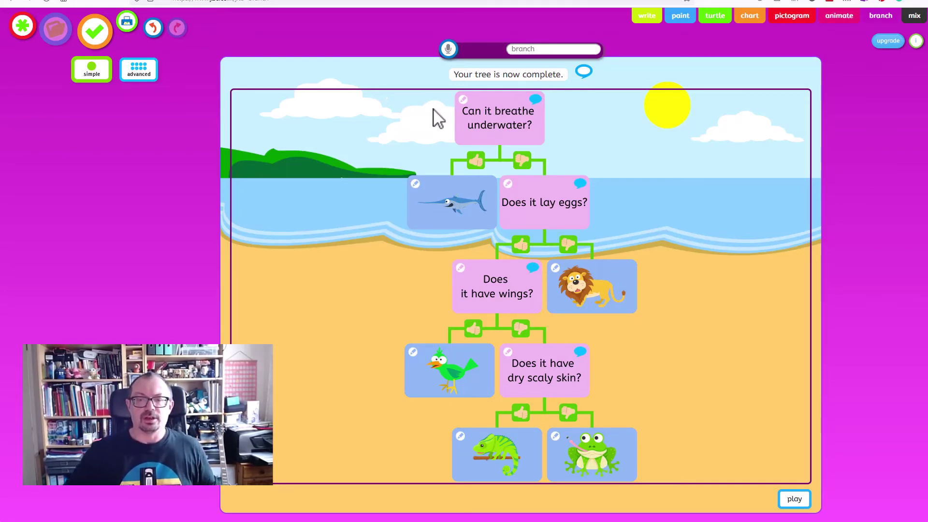
Step: Play the tree answering no, yes, yes to reach the bird and confirm it is correct
click(794, 499)
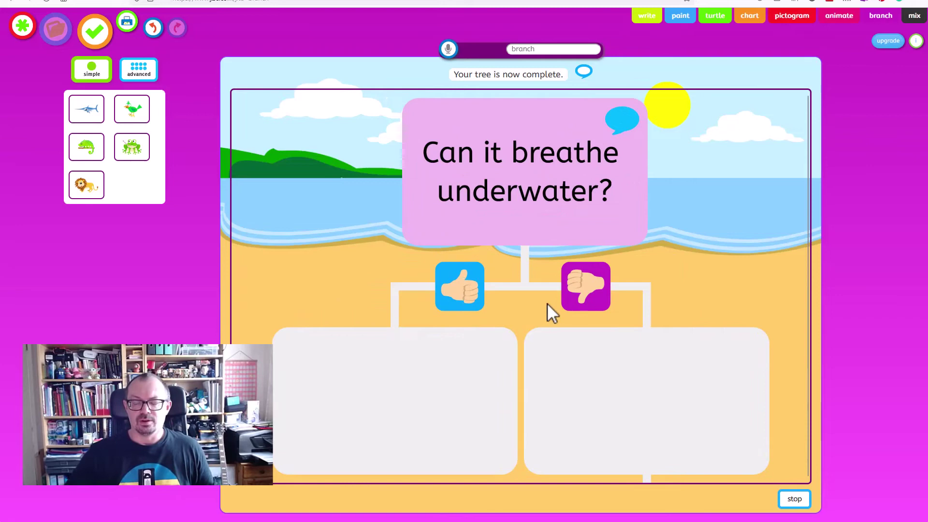
click(583, 295)
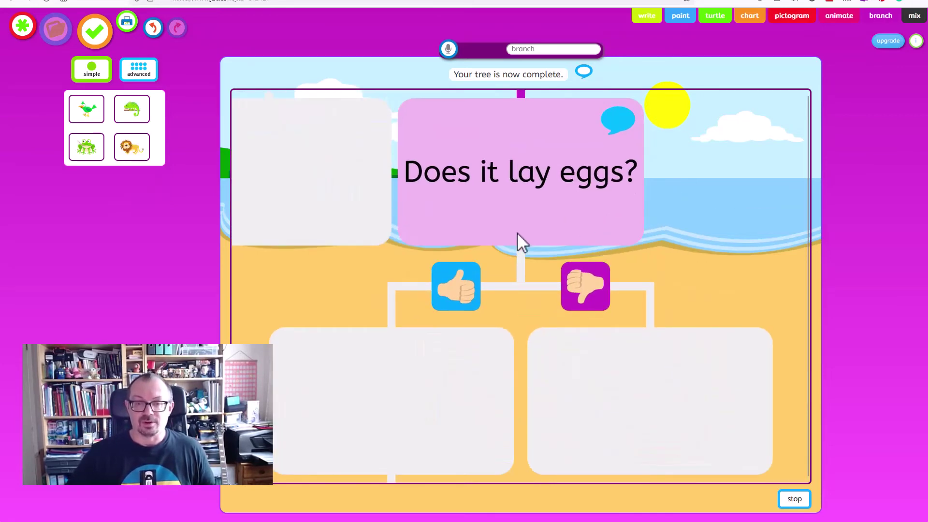
click(453, 293)
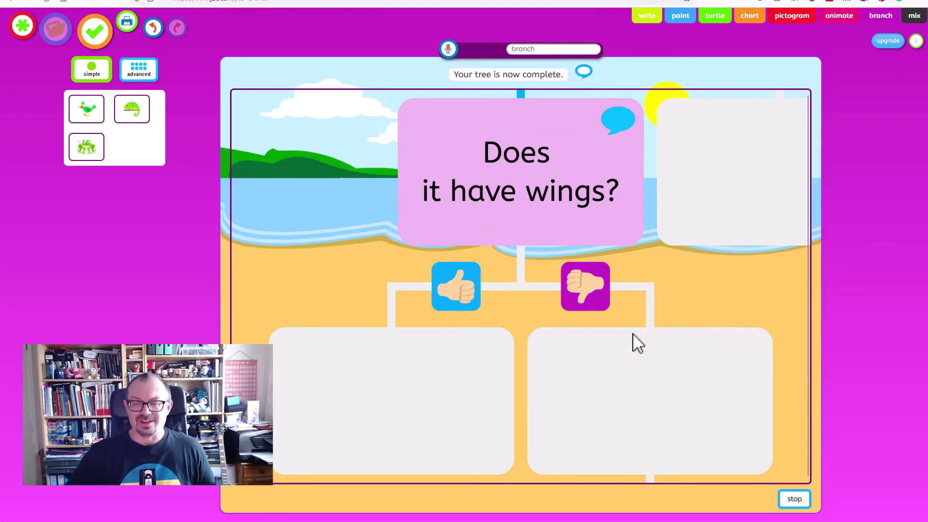
click(457, 297)
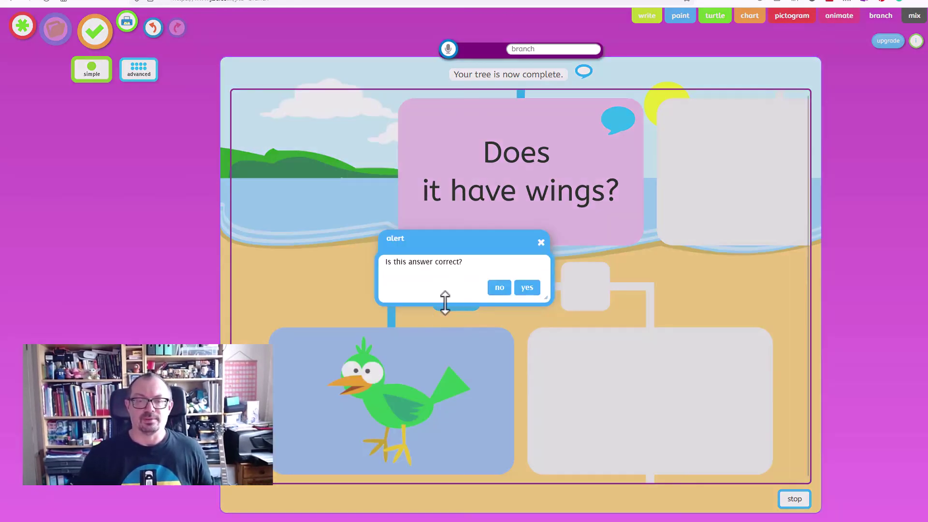
click(527, 288)
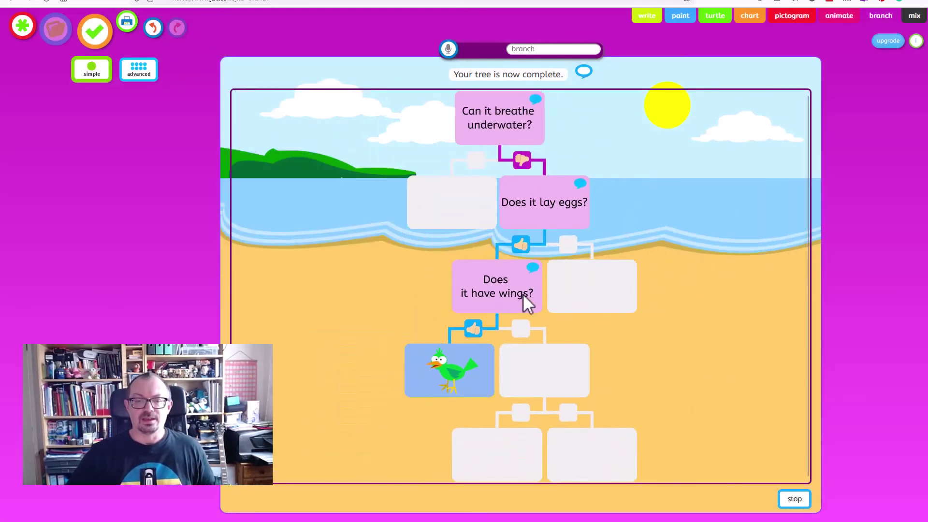